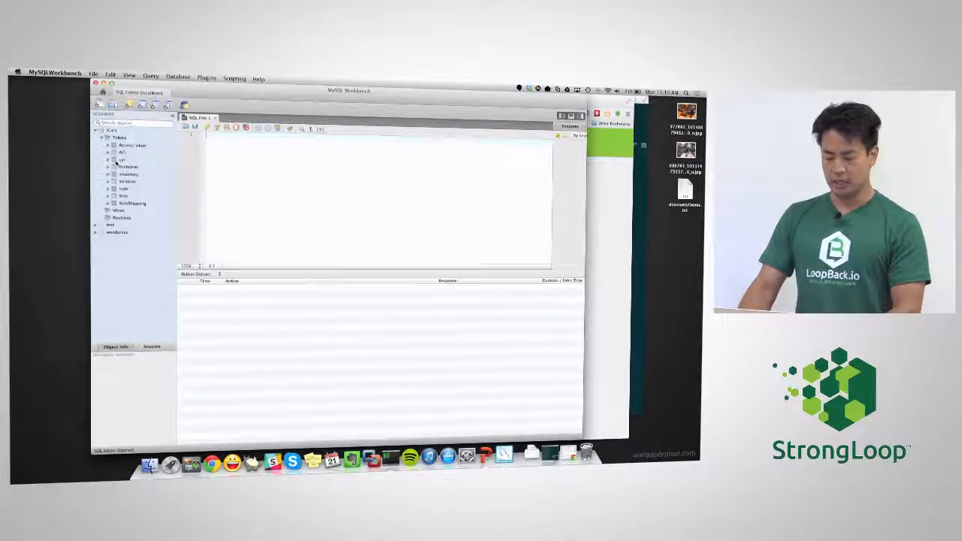
Step: Expand the car table in MySQL Workbench and list its rows with Select Rows - Limit 1000
click(108, 160)
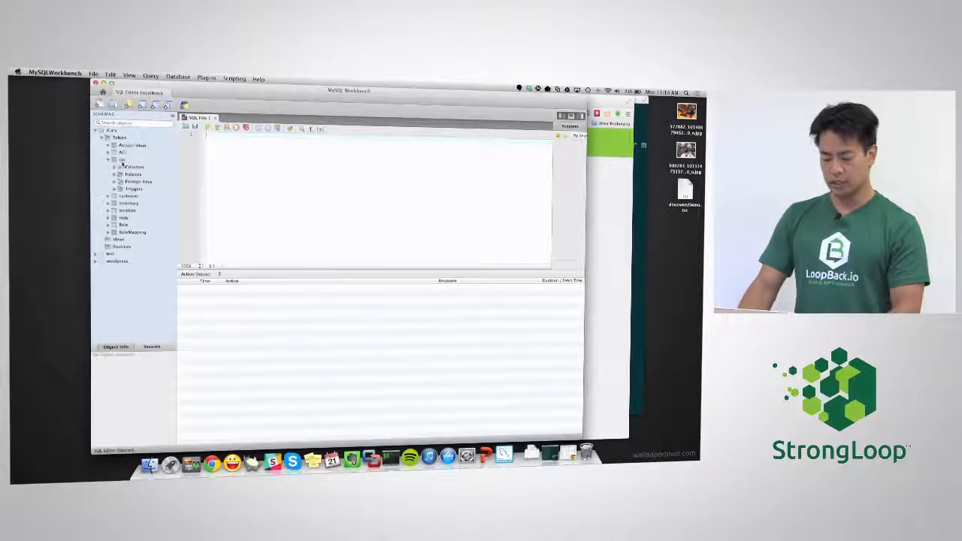
right_click(123, 161)
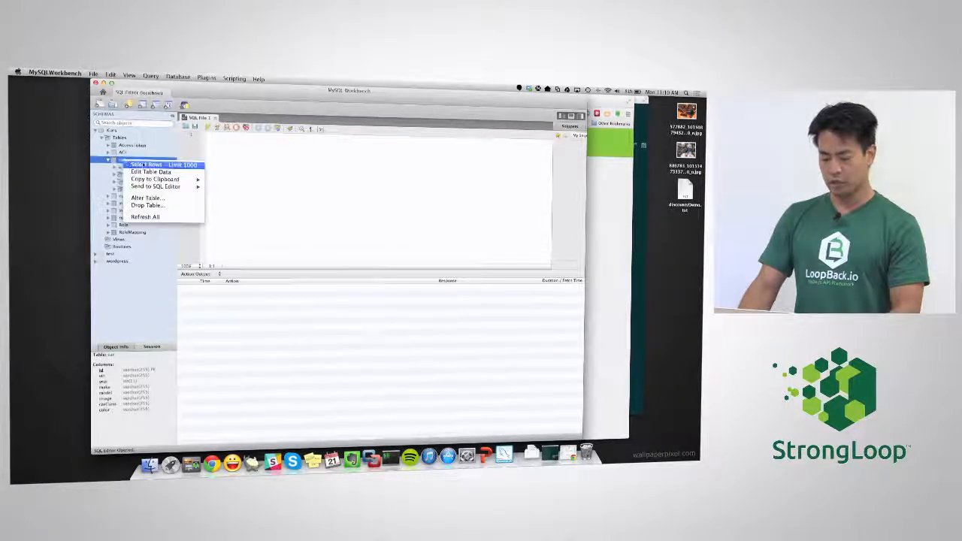
click(148, 165)
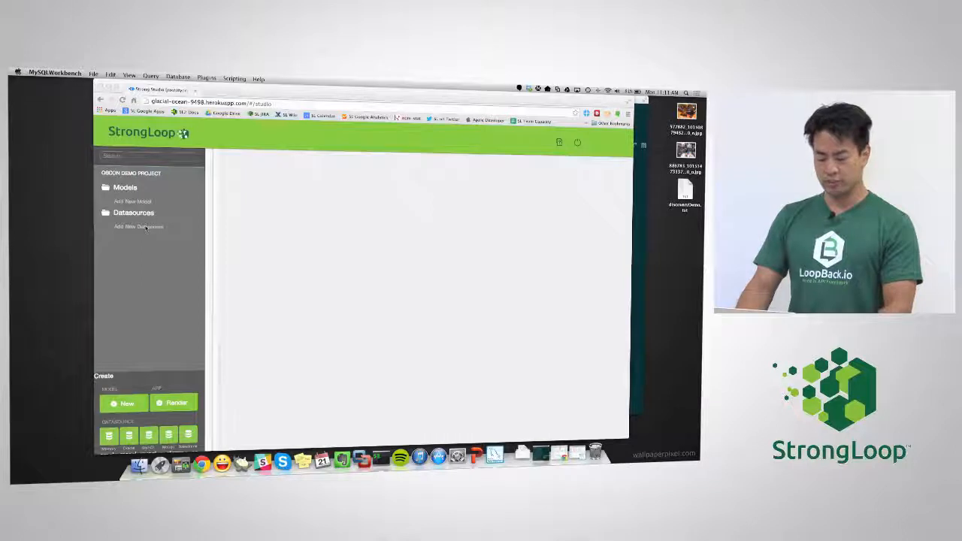
Step: Start a new datasource named mysqldb for database mysql-1 on host localhost
click(146, 228)
right_click(145, 228)
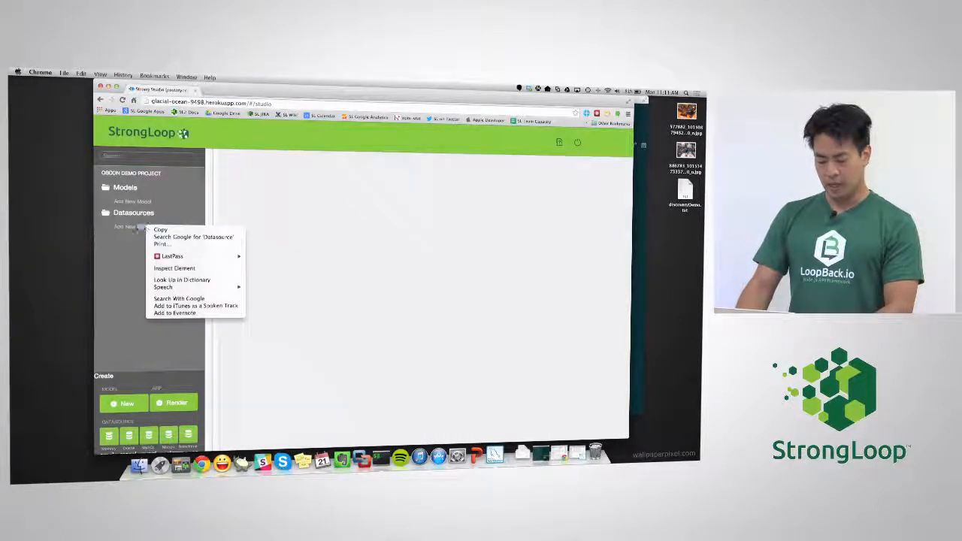
key(Escape)
click(133, 227)
drag(276, 208, 213, 206)
text(m)
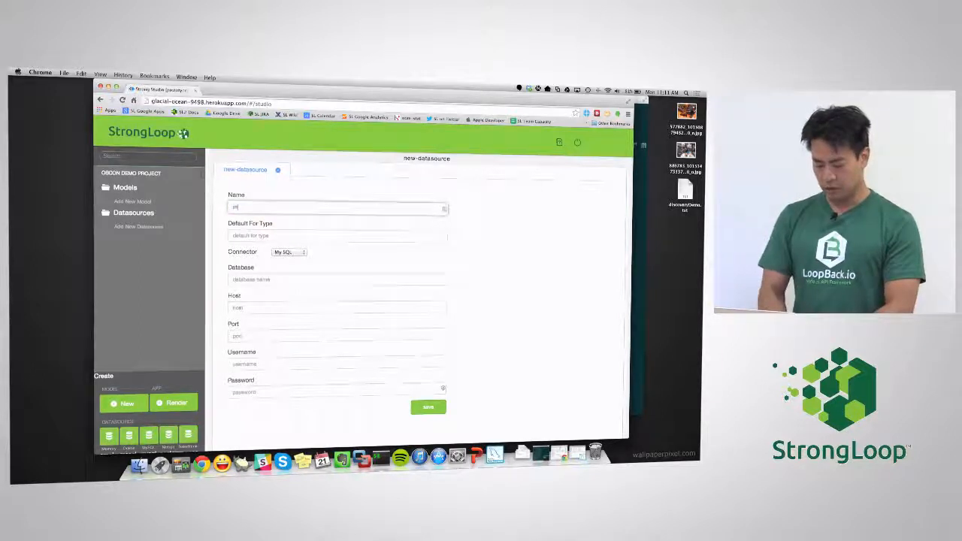
text(ysqldb)
key(Tab)
key(Tab)
key(Tab)
text(mysql)
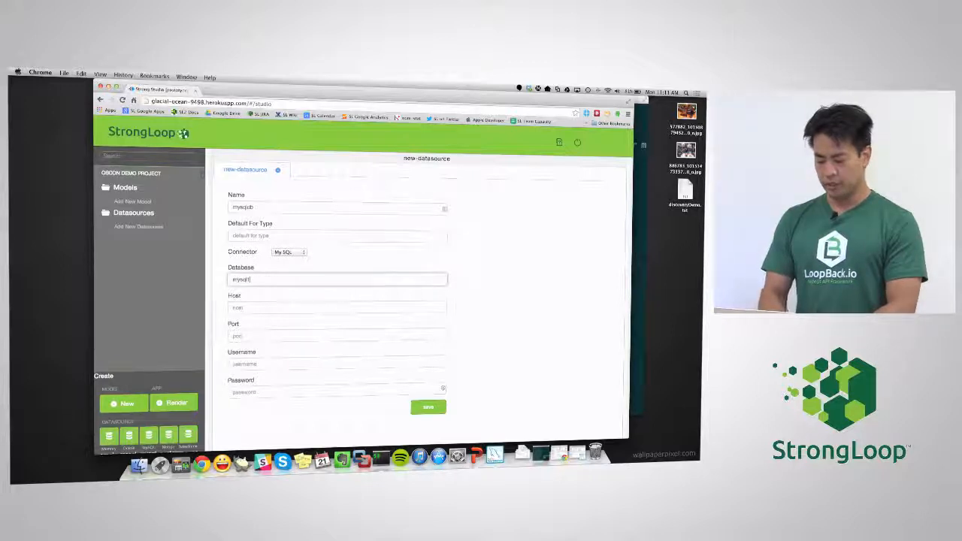
text(-1)
key(Tab)
text(localhost)
Step: Set port 3306, enter the database username and password, and save the datasource
key(Tab)
text(3306)
key(Tab)
text(root)
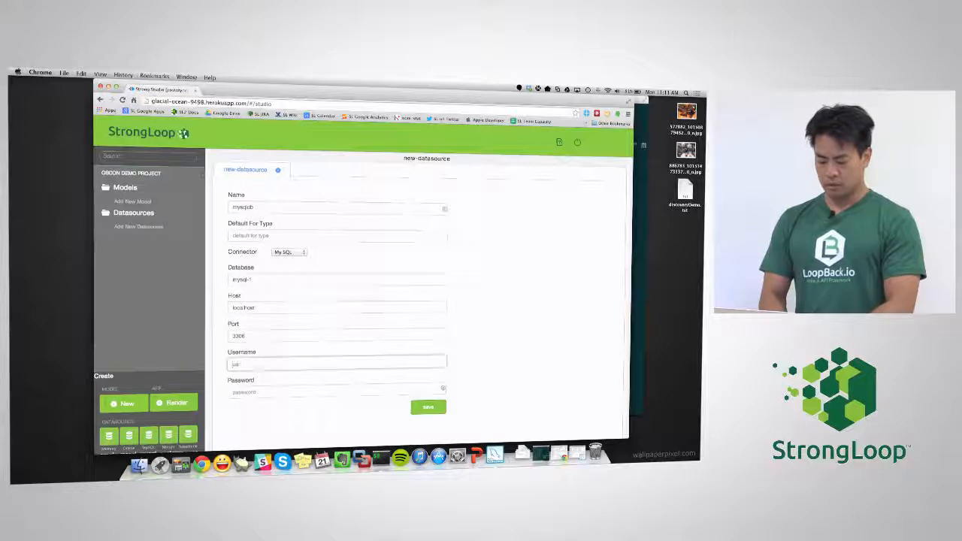
key(Tab)
text(••••)
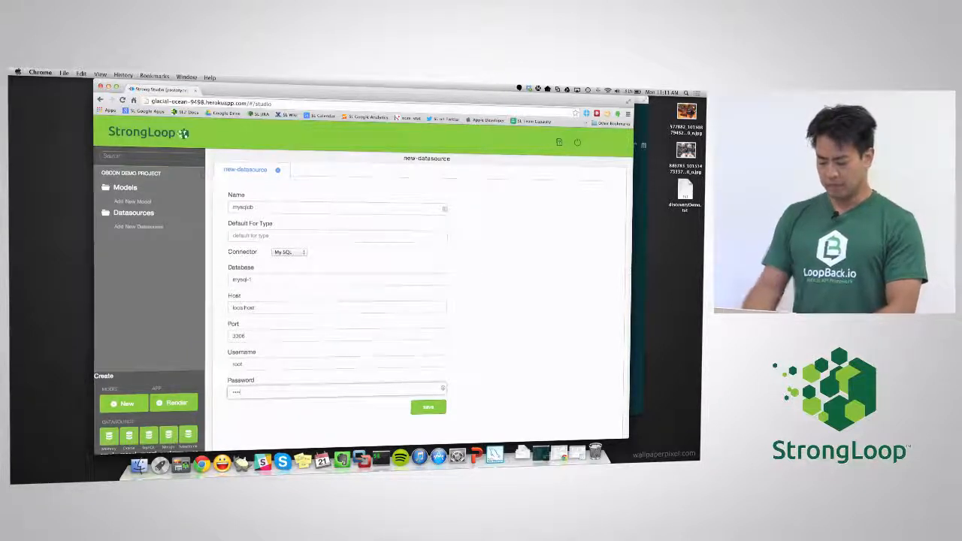
click(428, 407)
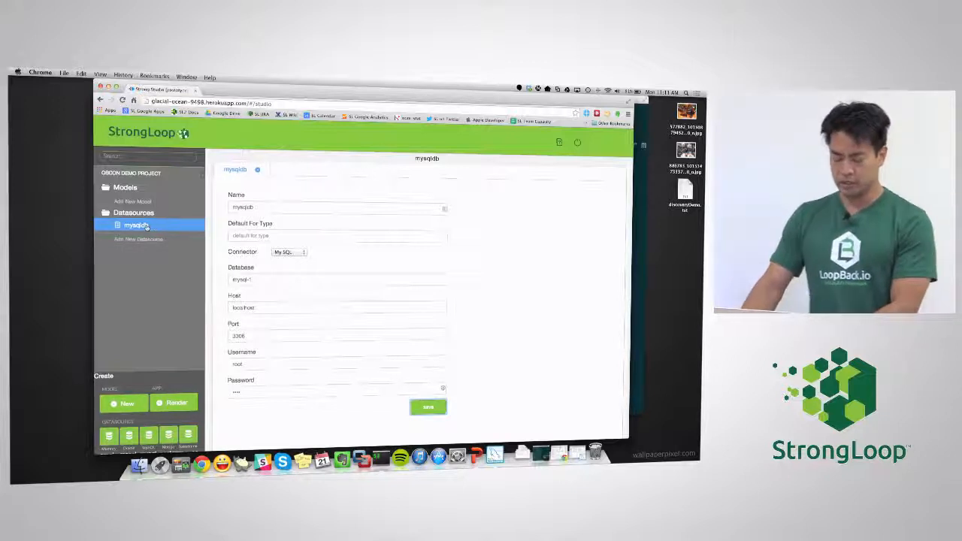
Step: Create models from mysqldb, selecting the car table and keeping all its columns
right_click(146, 226)
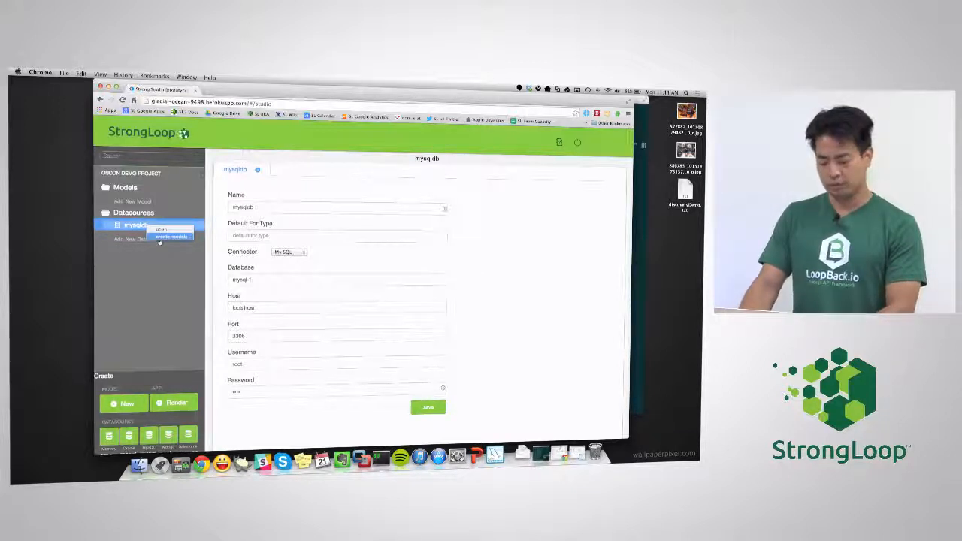
click(160, 238)
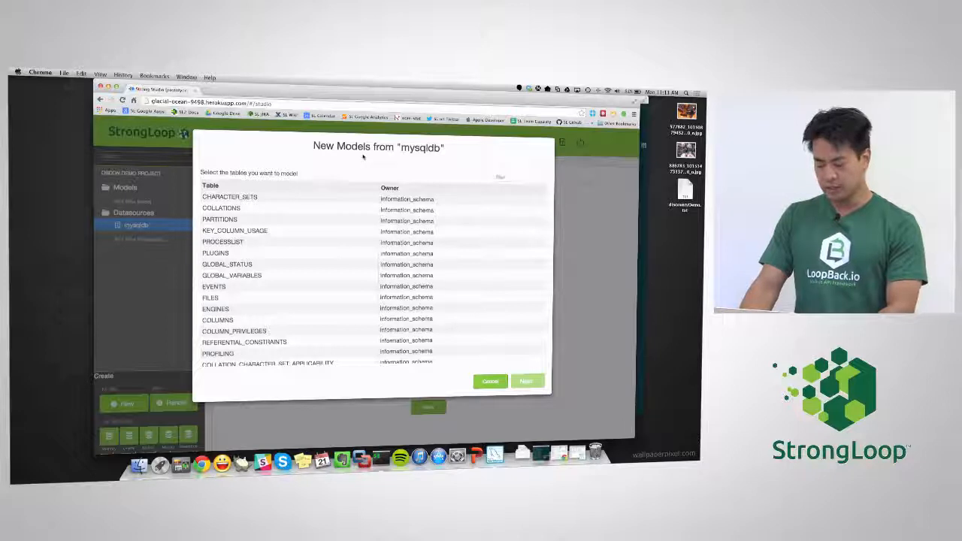
scroll(285, 252, down, 5)
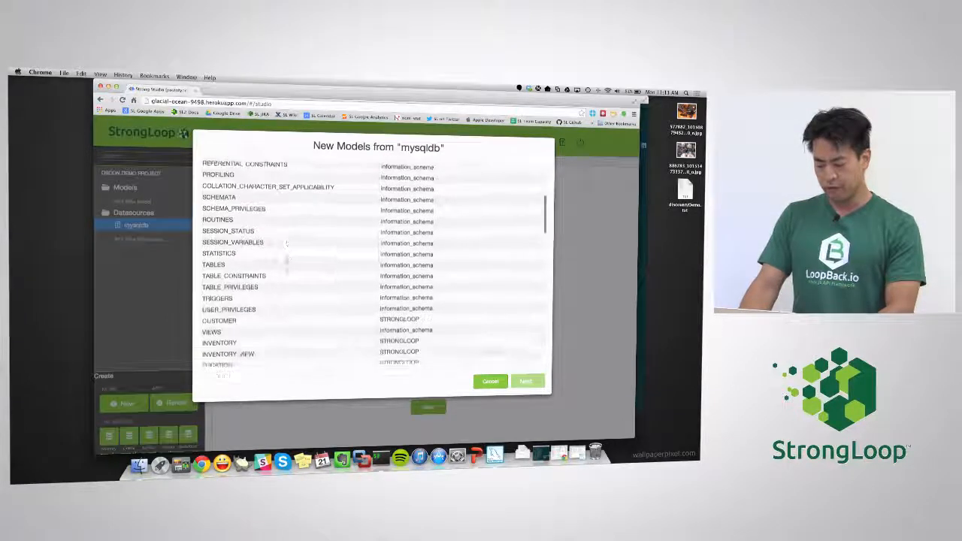
scroll(287, 244, down, 8)
scroll(291, 263, down, 2)
click(227, 271)
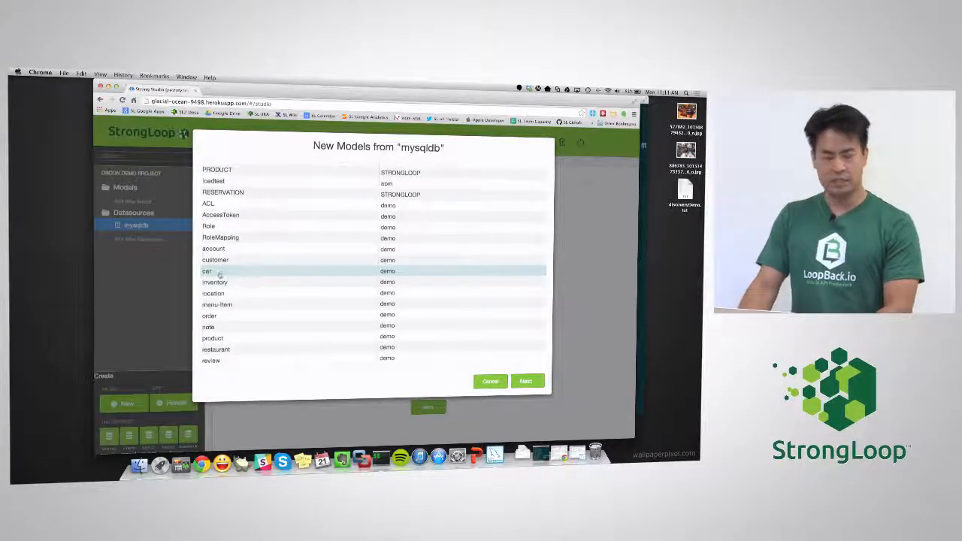
click(526, 381)
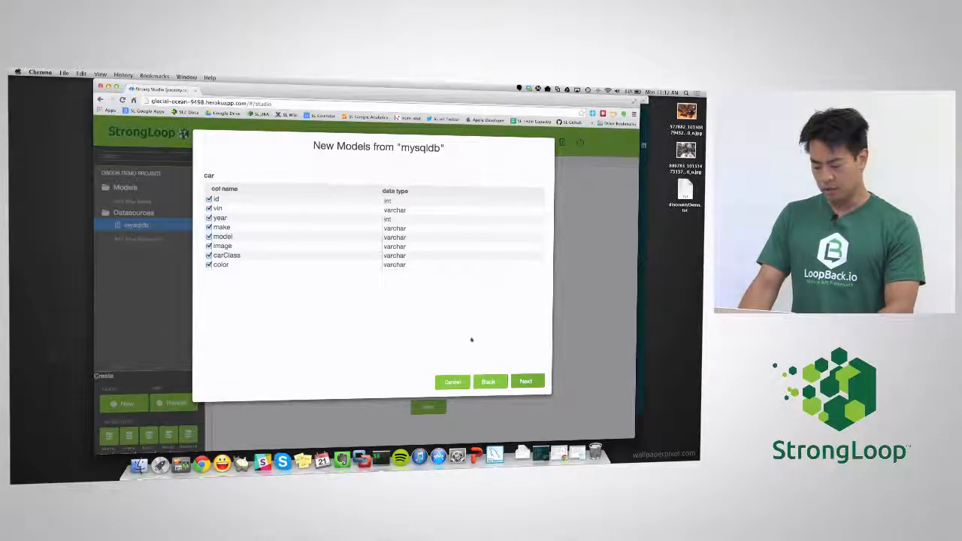
click(526, 381)
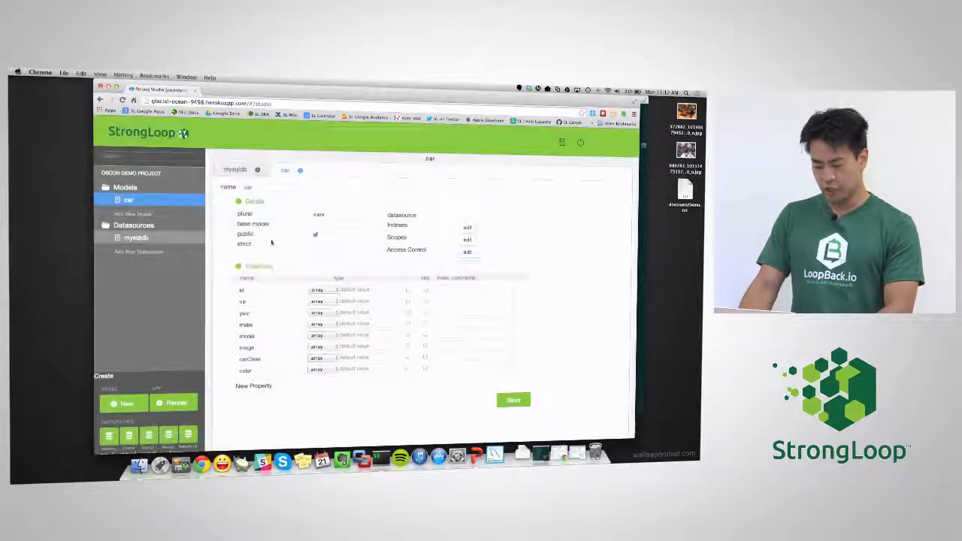
Step: Open the API explorer and expand the /cars endpoints list
click(259, 203)
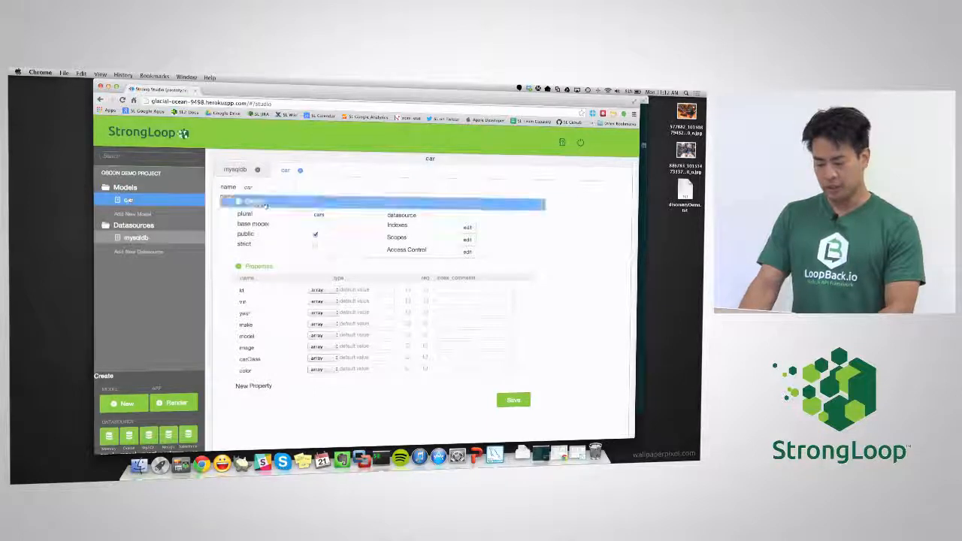
click(270, 211)
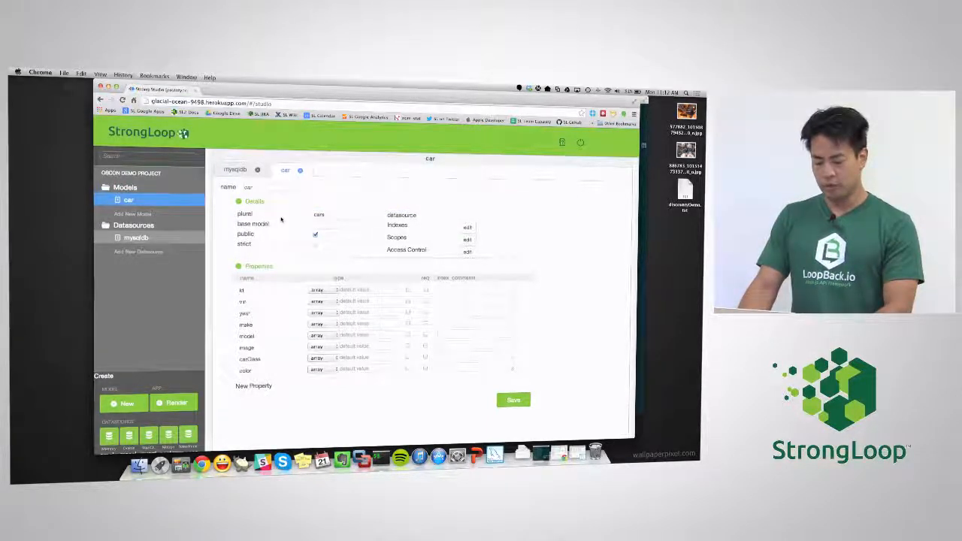
click(152, 238)
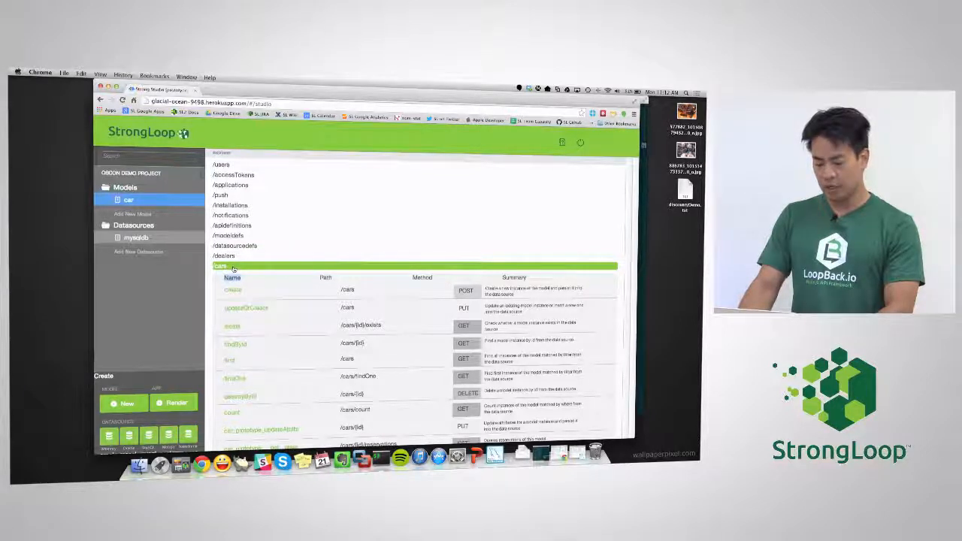
Step: Expand POST /cars create and enter vin WBX1045 and year 1014
scroll(262, 271, down, 1)
click(261, 271)
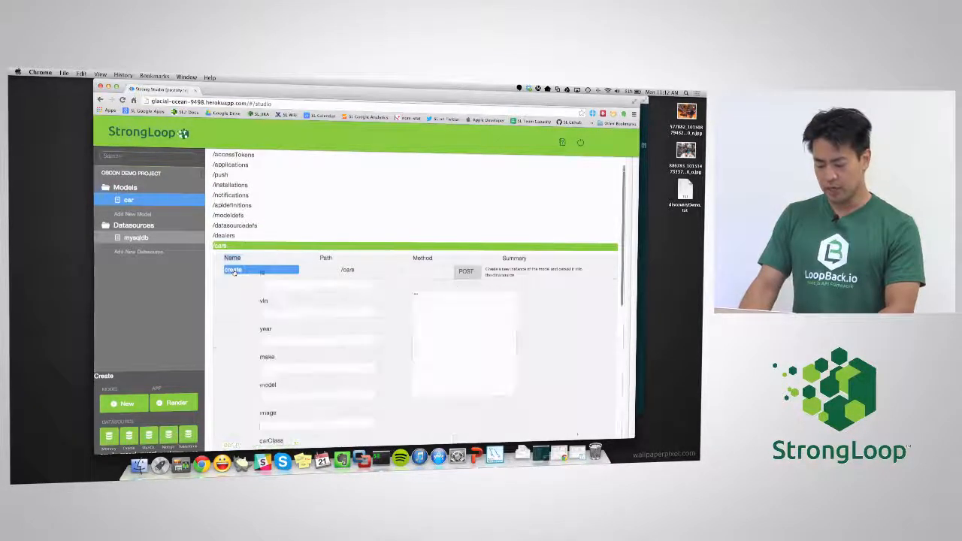
scroll(283, 285, down, 3)
click(275, 258)
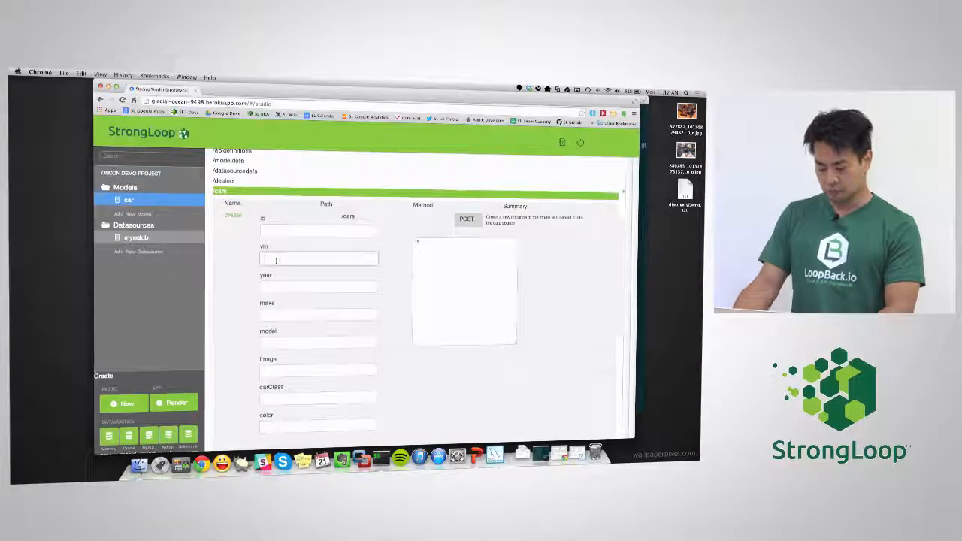
text(WBX1045)
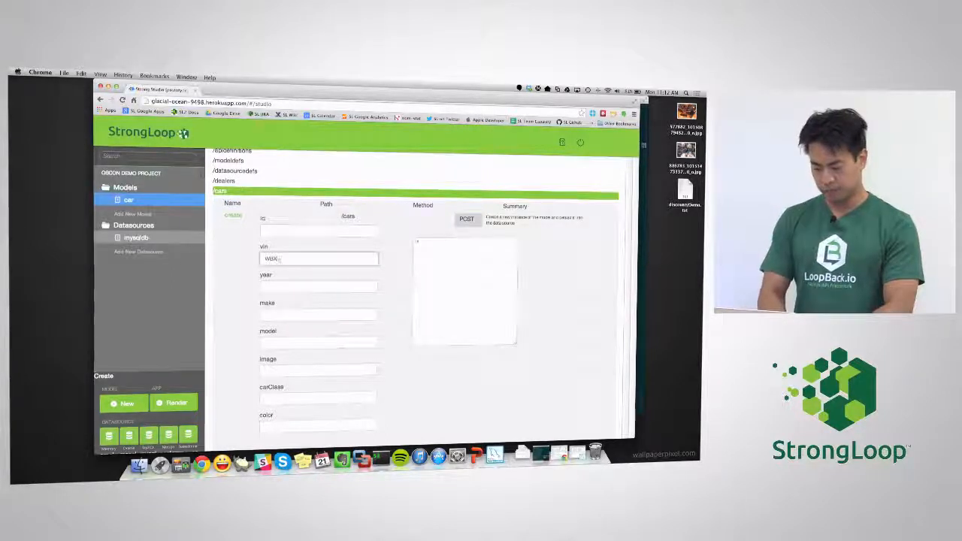
key(Tab)
text(1014)
Step: Add make Audi, model Q5, SUV and color black, then send the create request
key(Tab)
text(Audi)
key(Tab)
text(Q5)
key(Tab)
key(Tab)
text(SUV)
key(Tab)
text(blac)
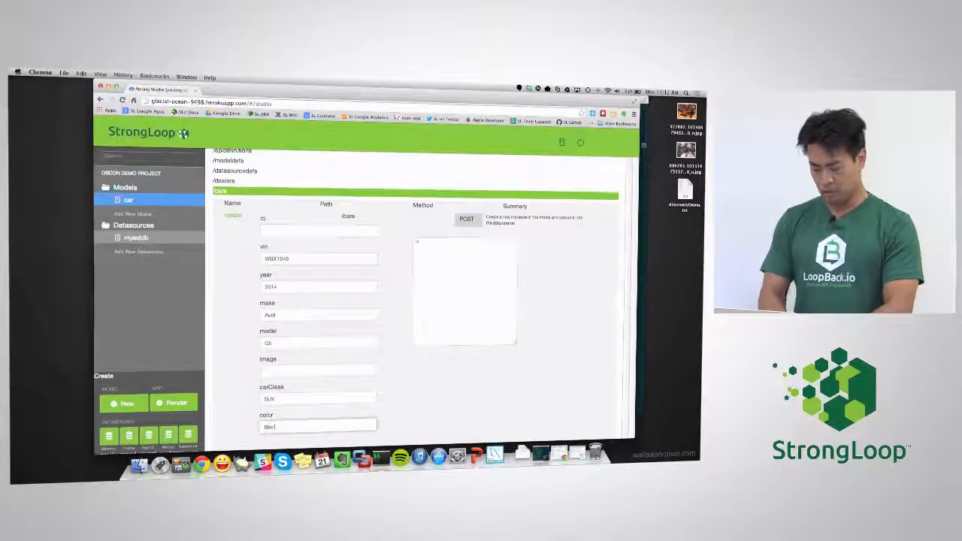
text(k)
scroll(275, 426, down, 1)
click(236, 443)
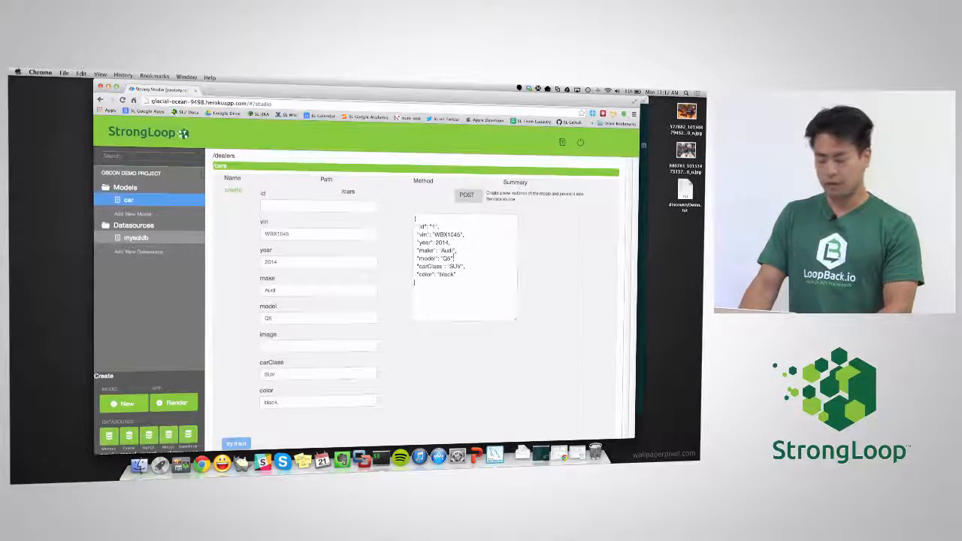
Step: Run GET /cars find, review the returned Audi Q5 record with id 1, then open mysqldb
scroll(457, 275, down, 3)
scroll(457, 275, down, 5)
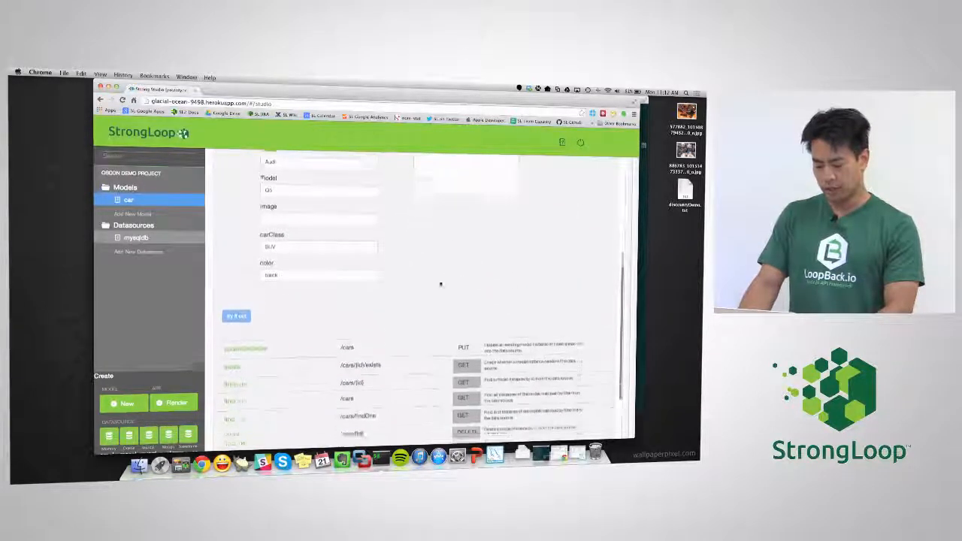
click(234, 368)
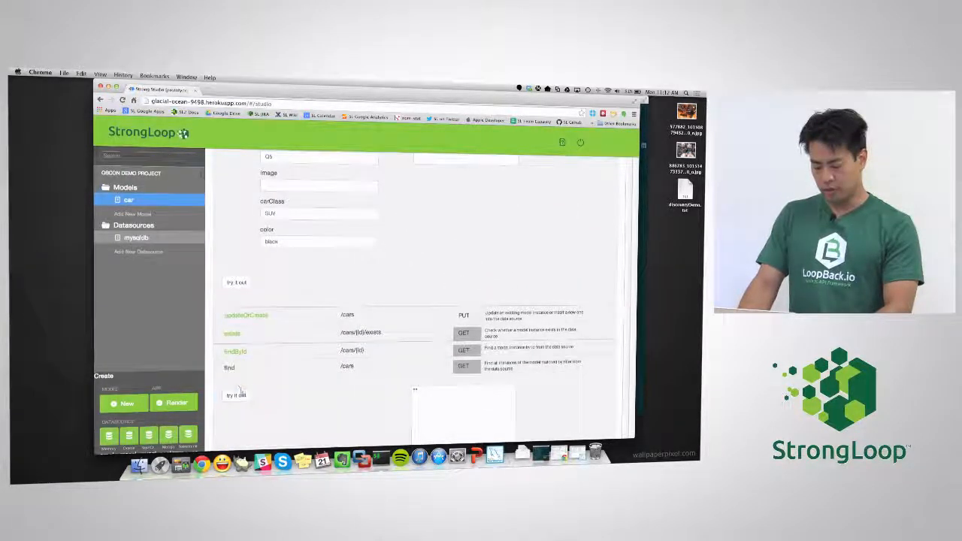
click(236, 394)
scroll(412, 373, down, 1)
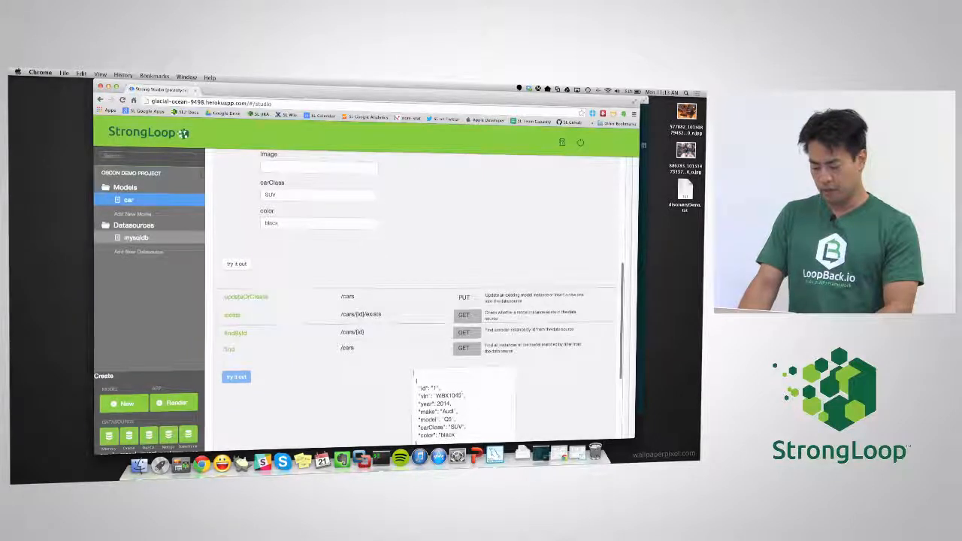
scroll(413, 373, down, 2)
scroll(413, 373, up, 2)
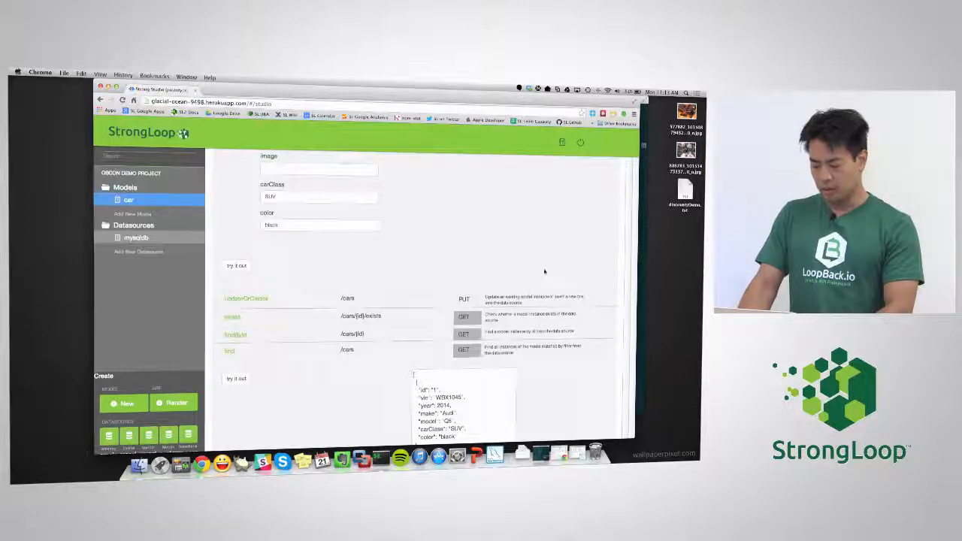
scroll(620, 307, down, 1)
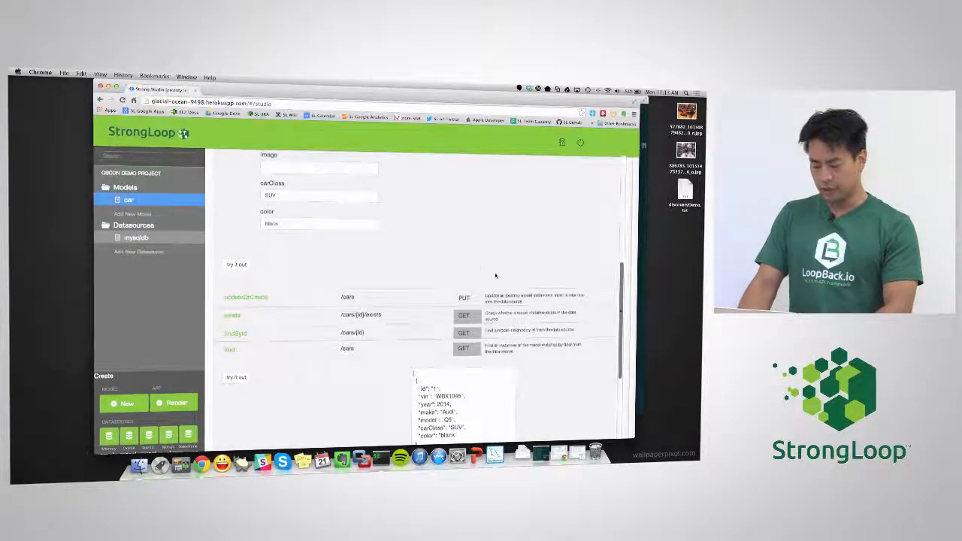
scroll(496, 275, up, 10)
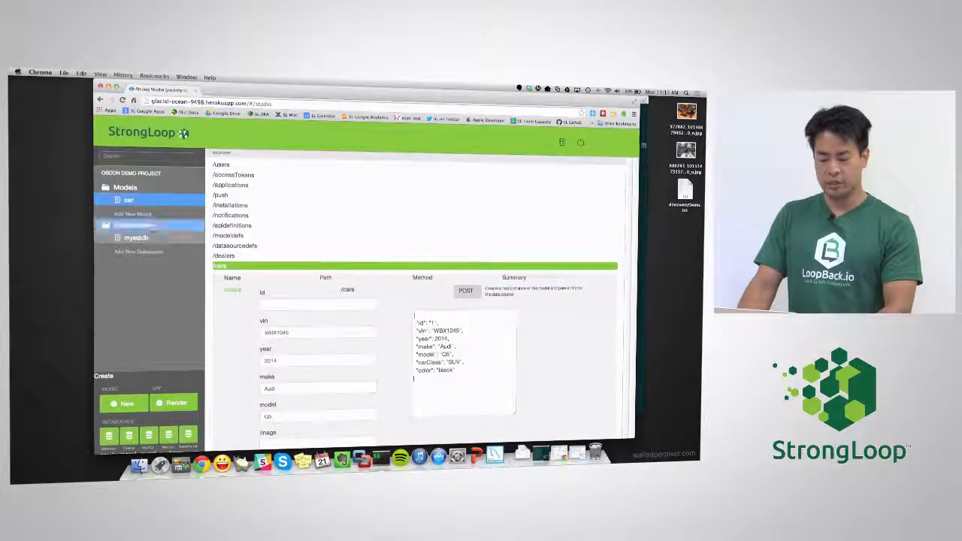
click(151, 238)
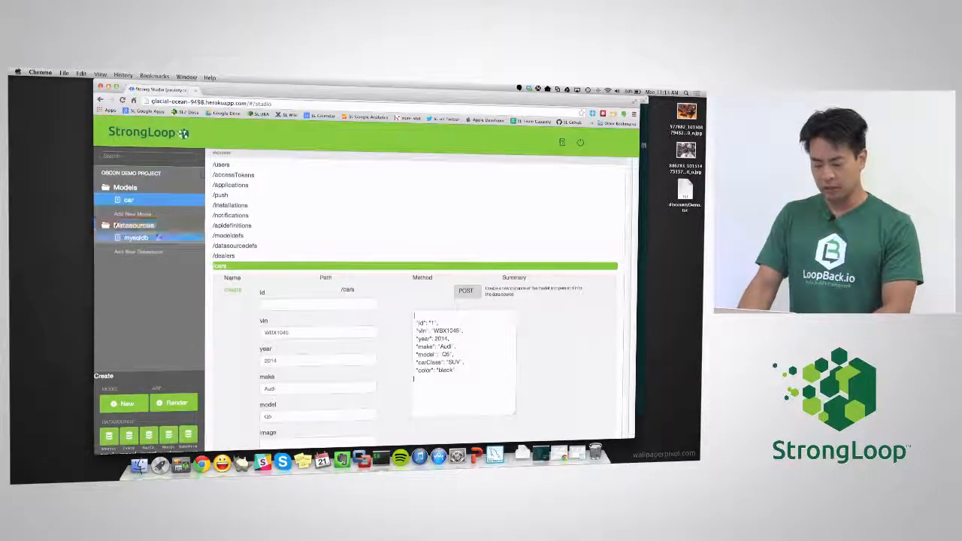
Step: Render the app, view the car table and edit the Audi record, then switch to PowerPoint
click(193, 404)
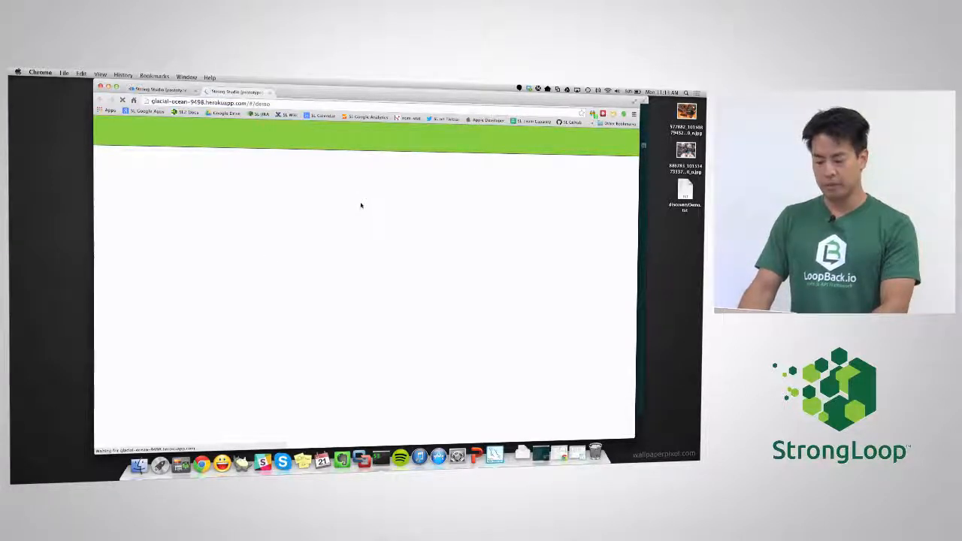
click(201, 155)
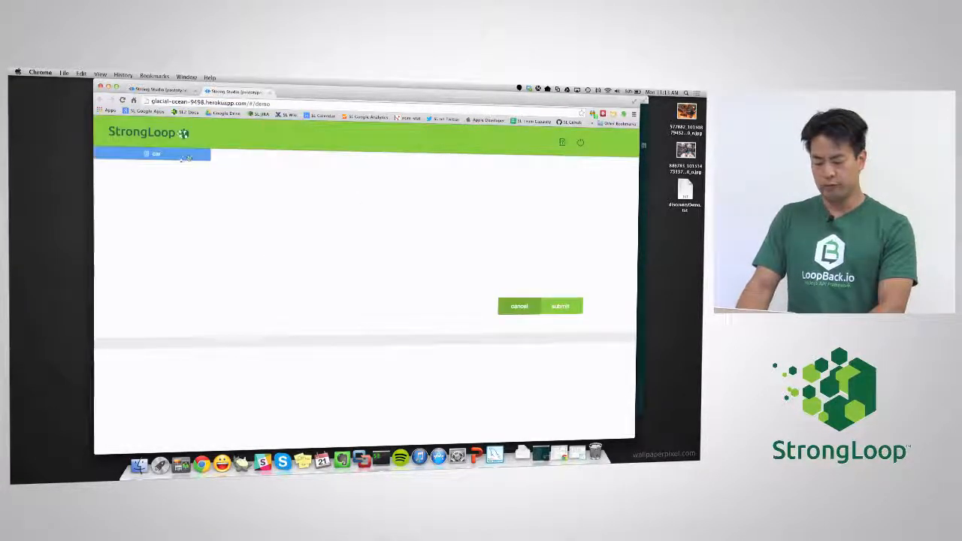
click(158, 156)
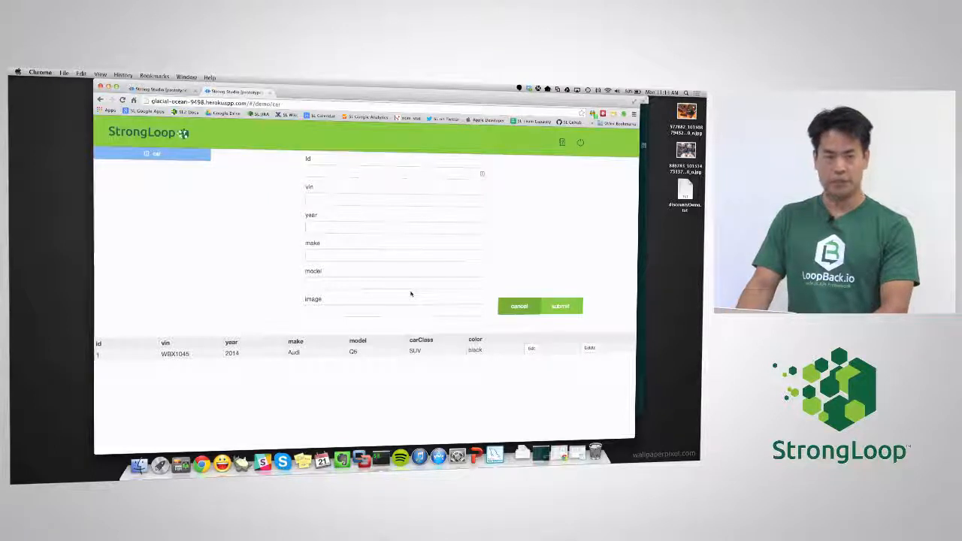
click(531, 349)
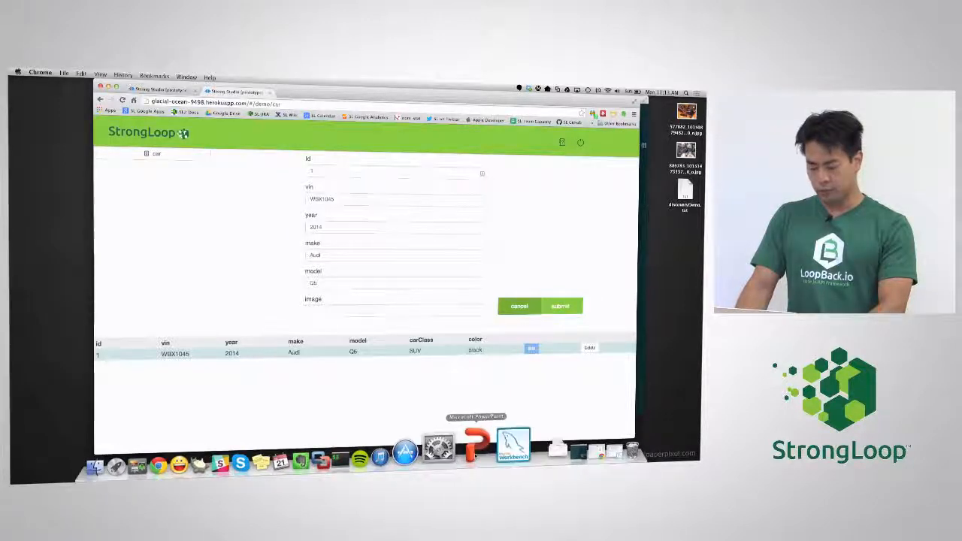
click(476, 449)
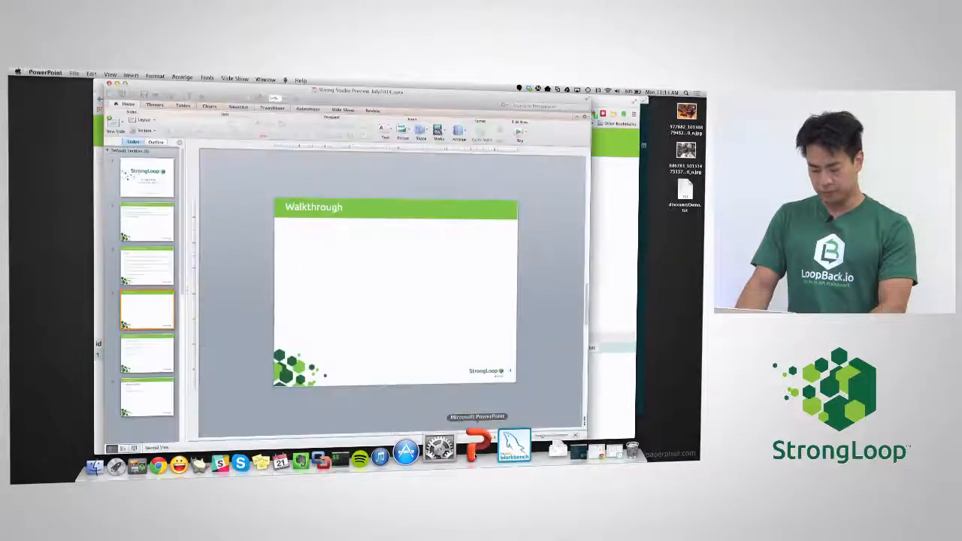